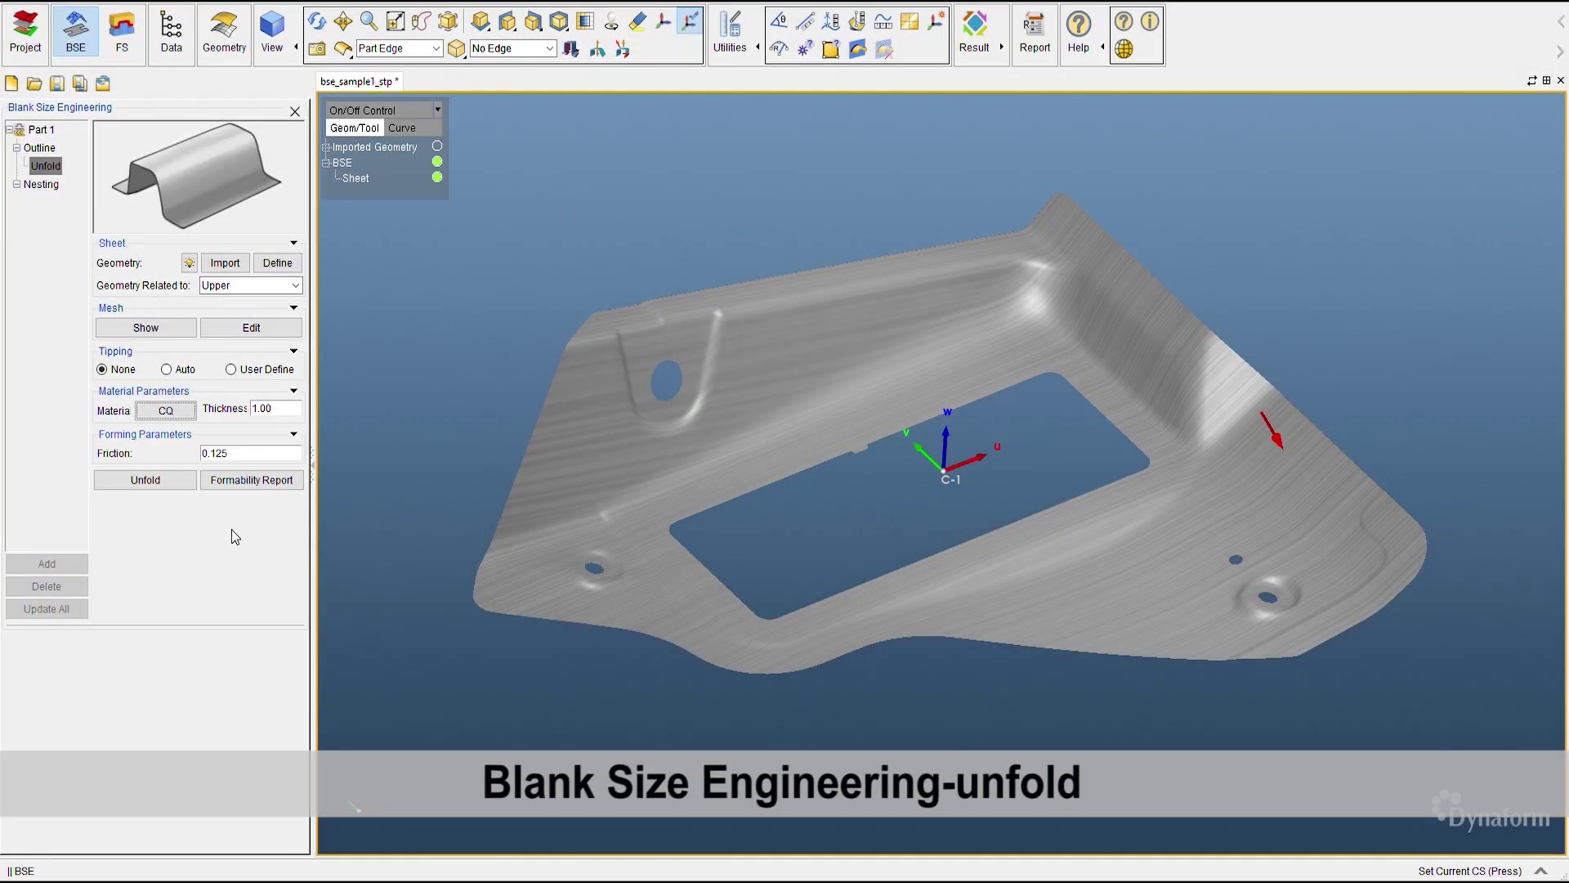
Unfold the bracket into a flat blank, hiding then reshowing the 3D sheet to check it.
{"action": "left_click", "coordinate": [144, 480]}
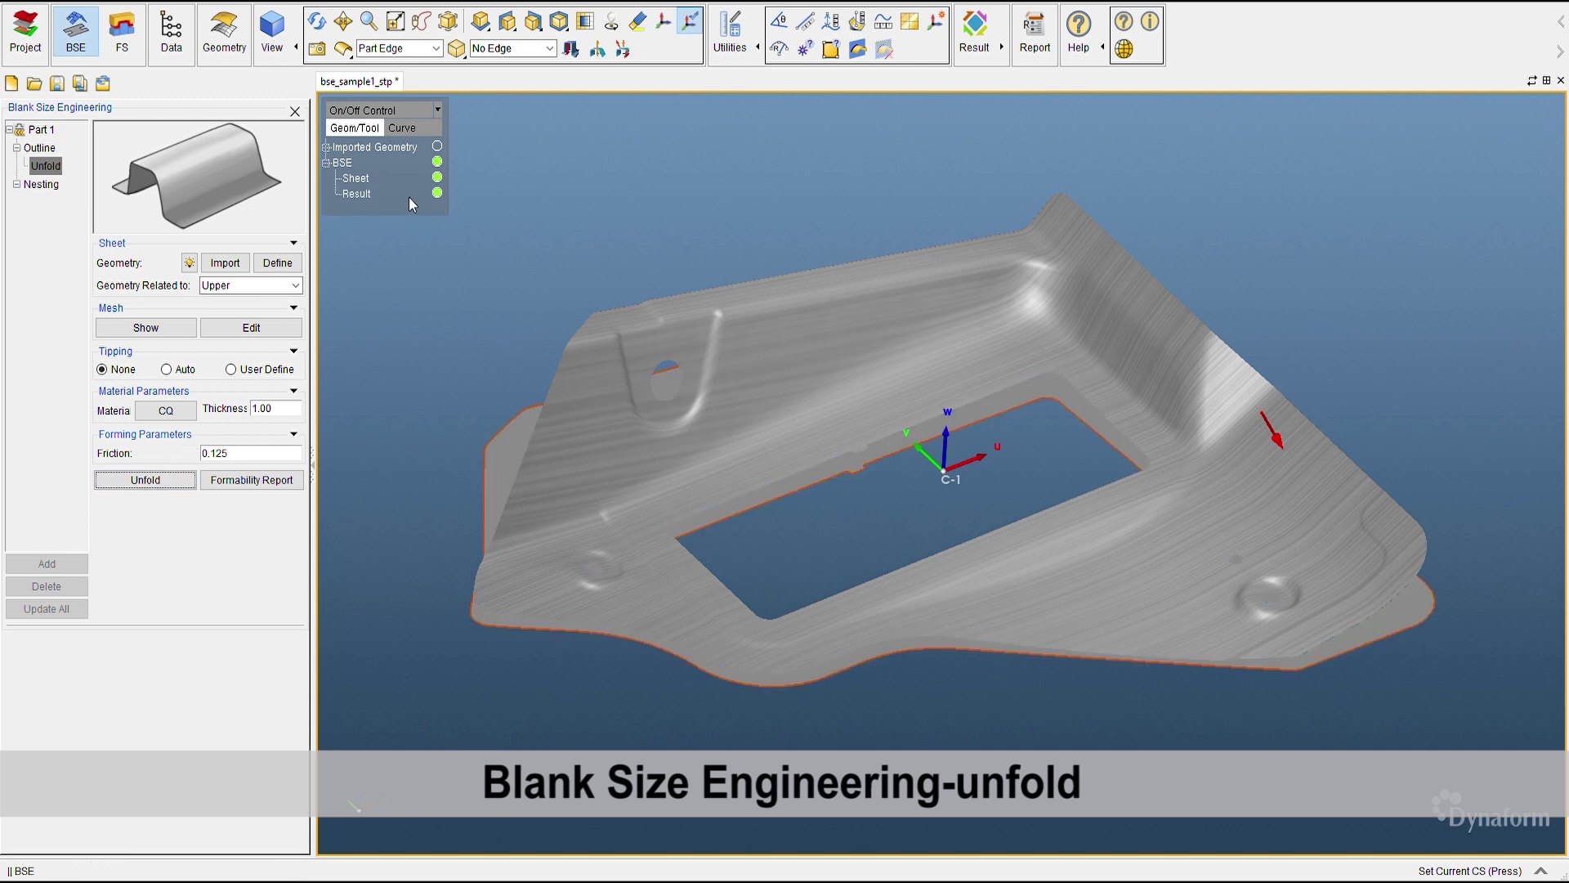
{"action": "left_click", "coordinate": [438, 178]}
{"action": "left_click", "coordinate": [438, 178]}
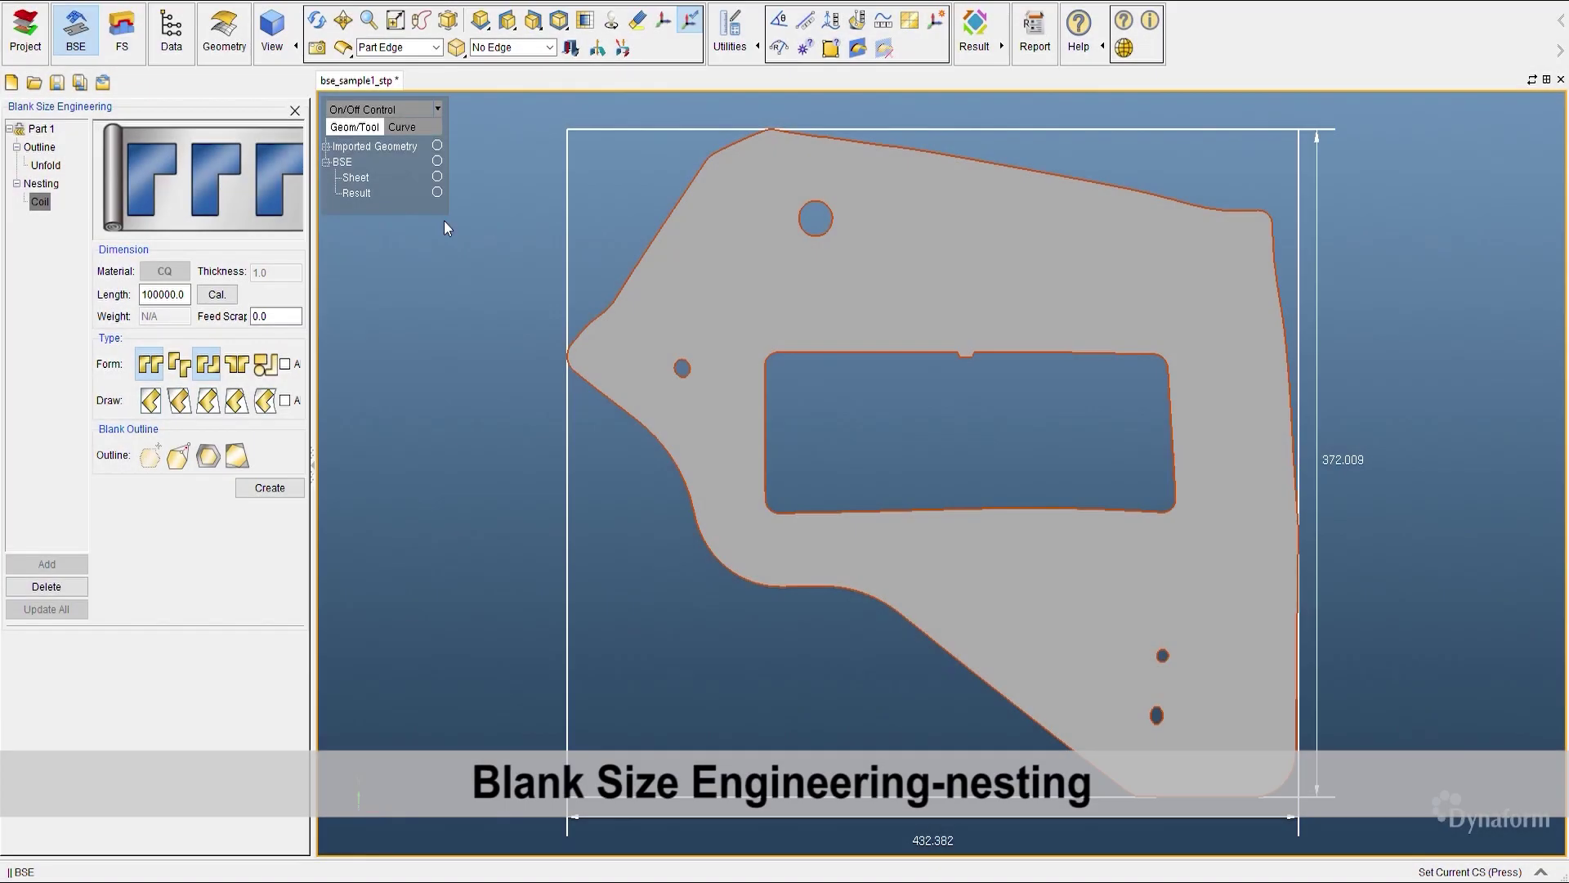
Nest the blank two-pair on a coil (about 69.5% utilization) and generate the fender trim line.
{"action": "left_click", "coordinate": [270, 488]}
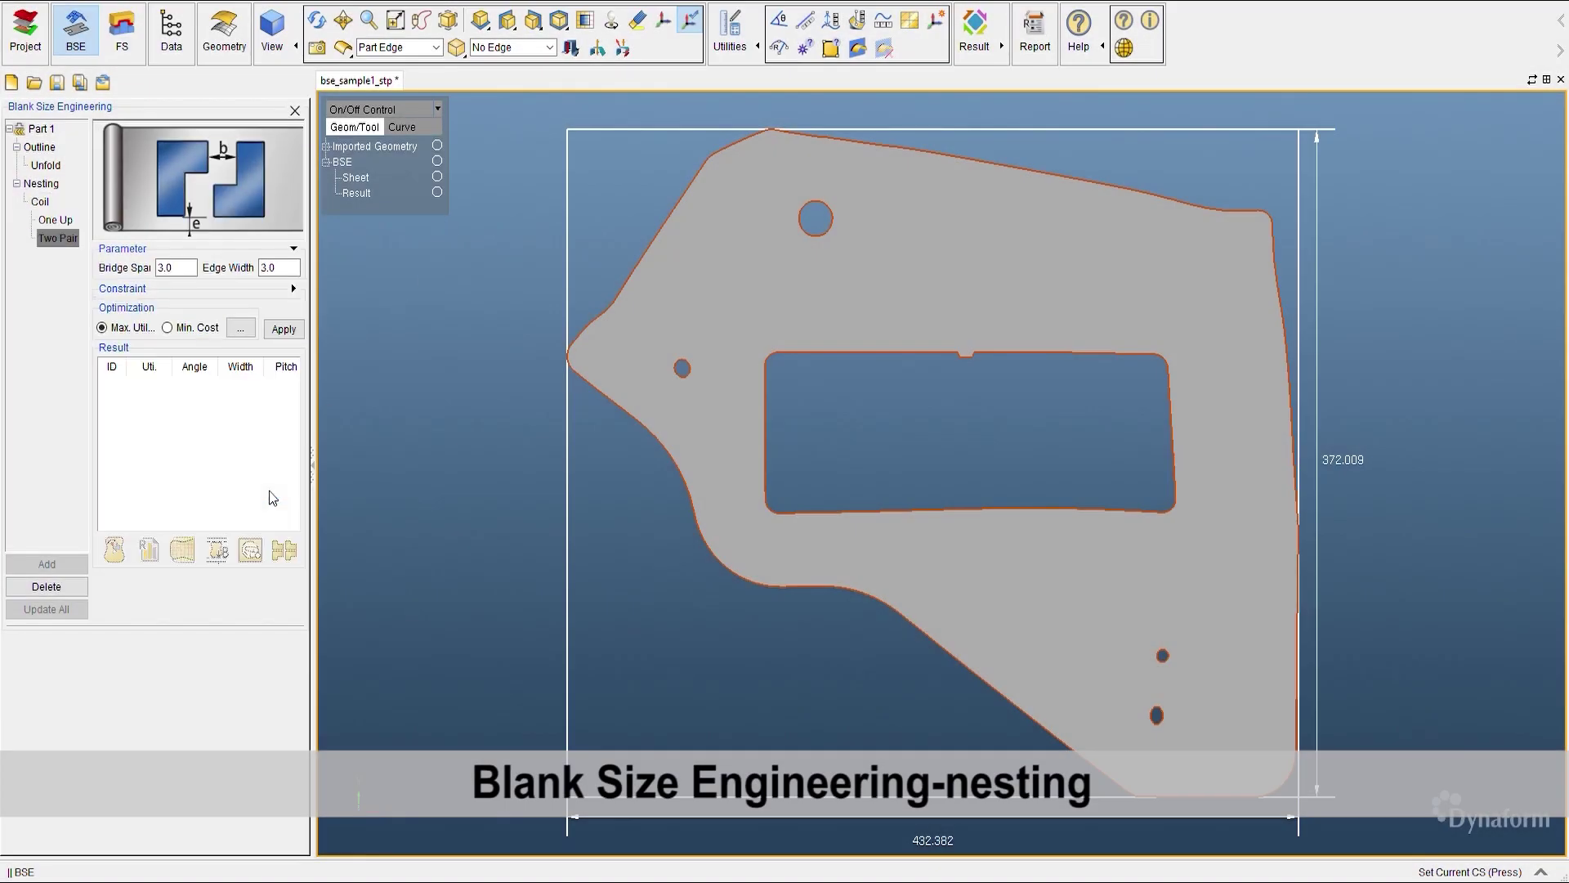
{"action": "left_click", "coordinate": [282, 329]}
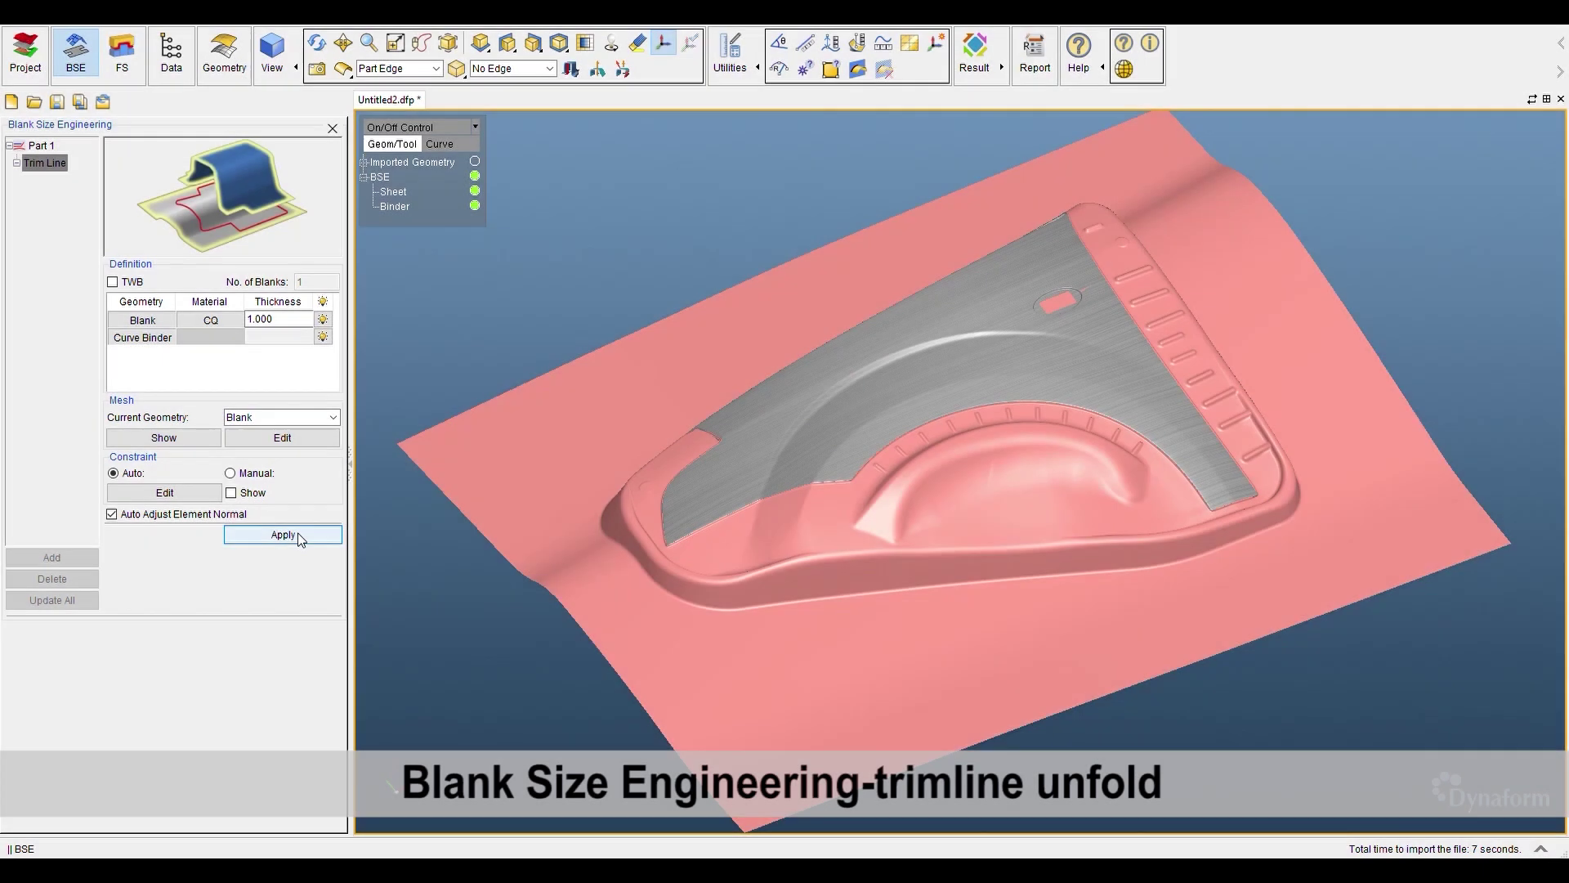
{"action": "left_click", "coordinate": [283, 534]}
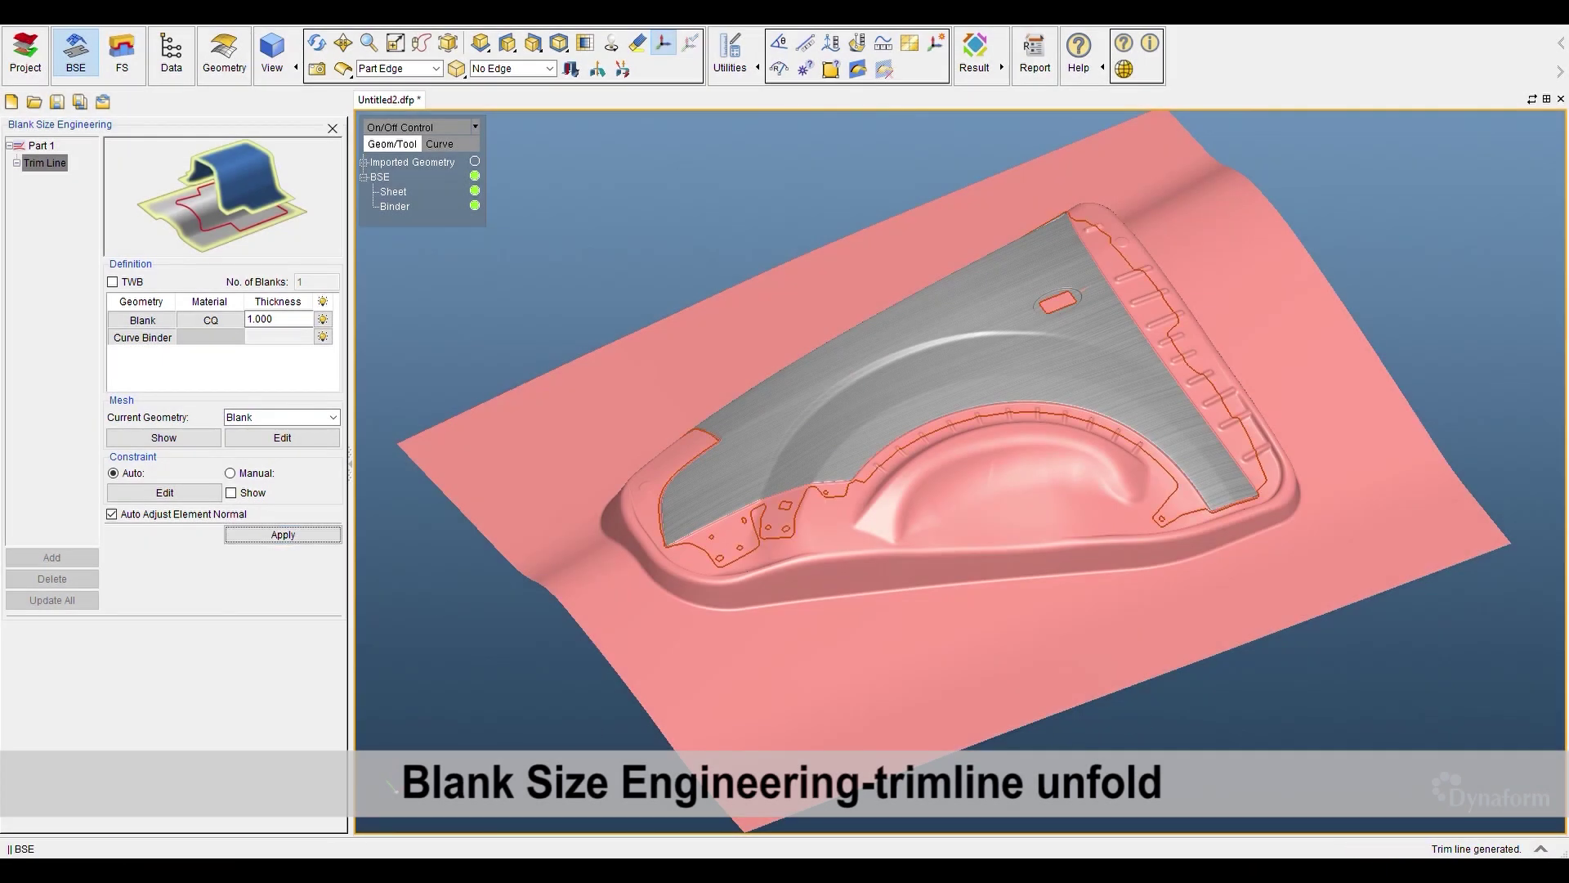
{"action": "scroll", "coordinate": [996, 653], "scroll_direction": "up", "scroll_amount": 3}
Orbit and zoom the view in on the fender panel.
{"action": "mouse_move", "coordinate": [962, 518]}
{"action": "left_mouse_down"}
{"action": "mouse_move", "coordinate": [977, 683]}
{"action": "mouse_move", "coordinate": [918, 367]}
{"action": "mouse_move", "coordinate": [1016, 652]}
{"action": "left_mouse_up"}
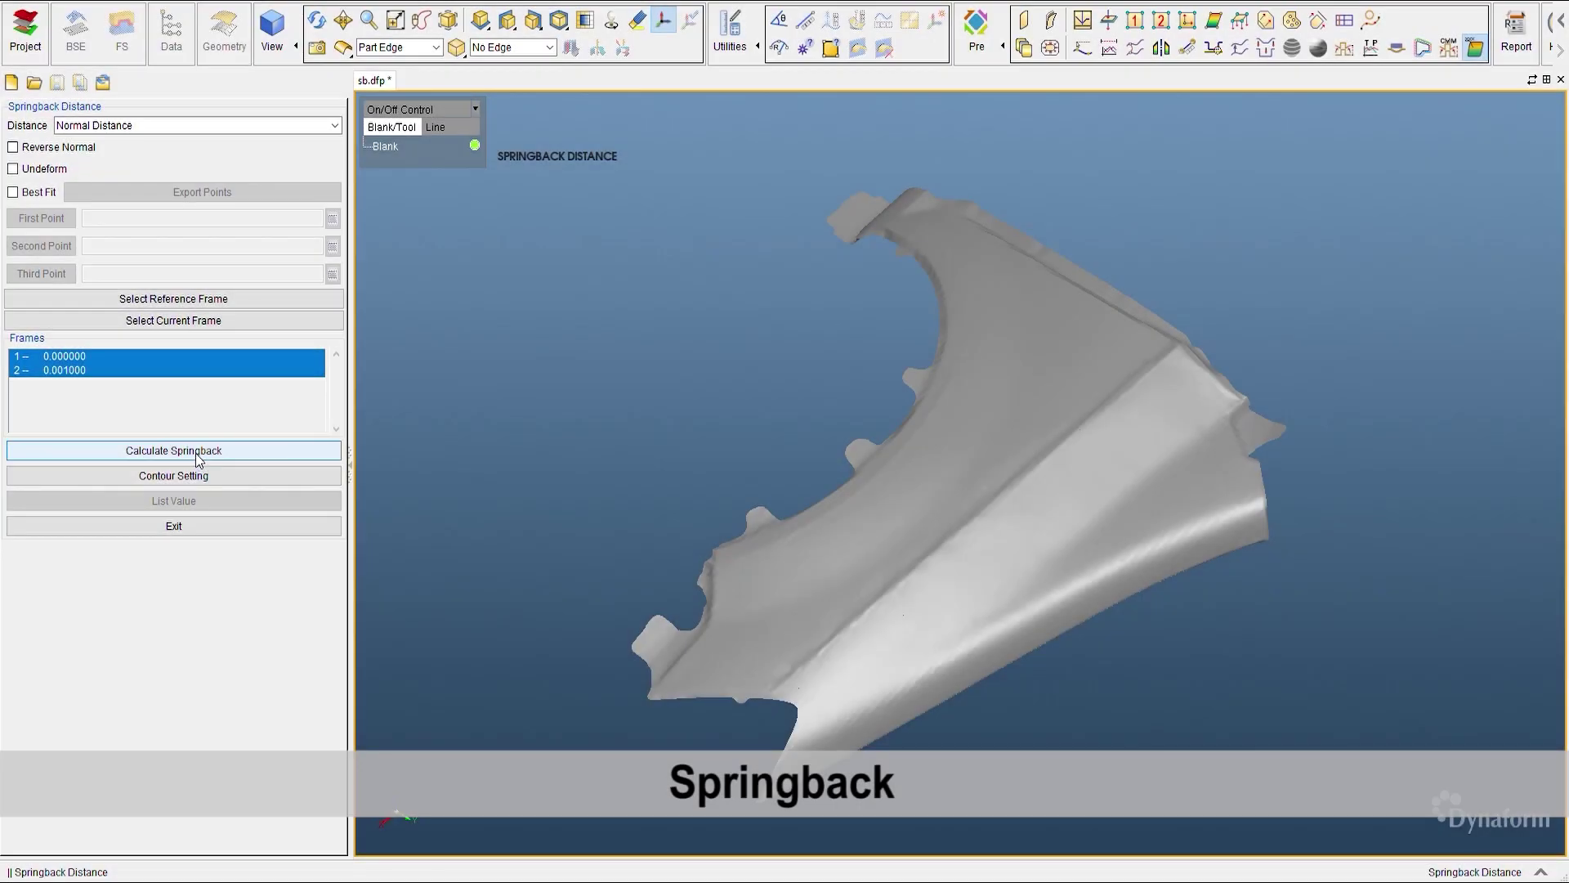
Calculate the springback distance contour (-5.652 to 3.741) and orbit the fender to inspect it.
{"action": "left_click", "coordinate": [198, 457]}
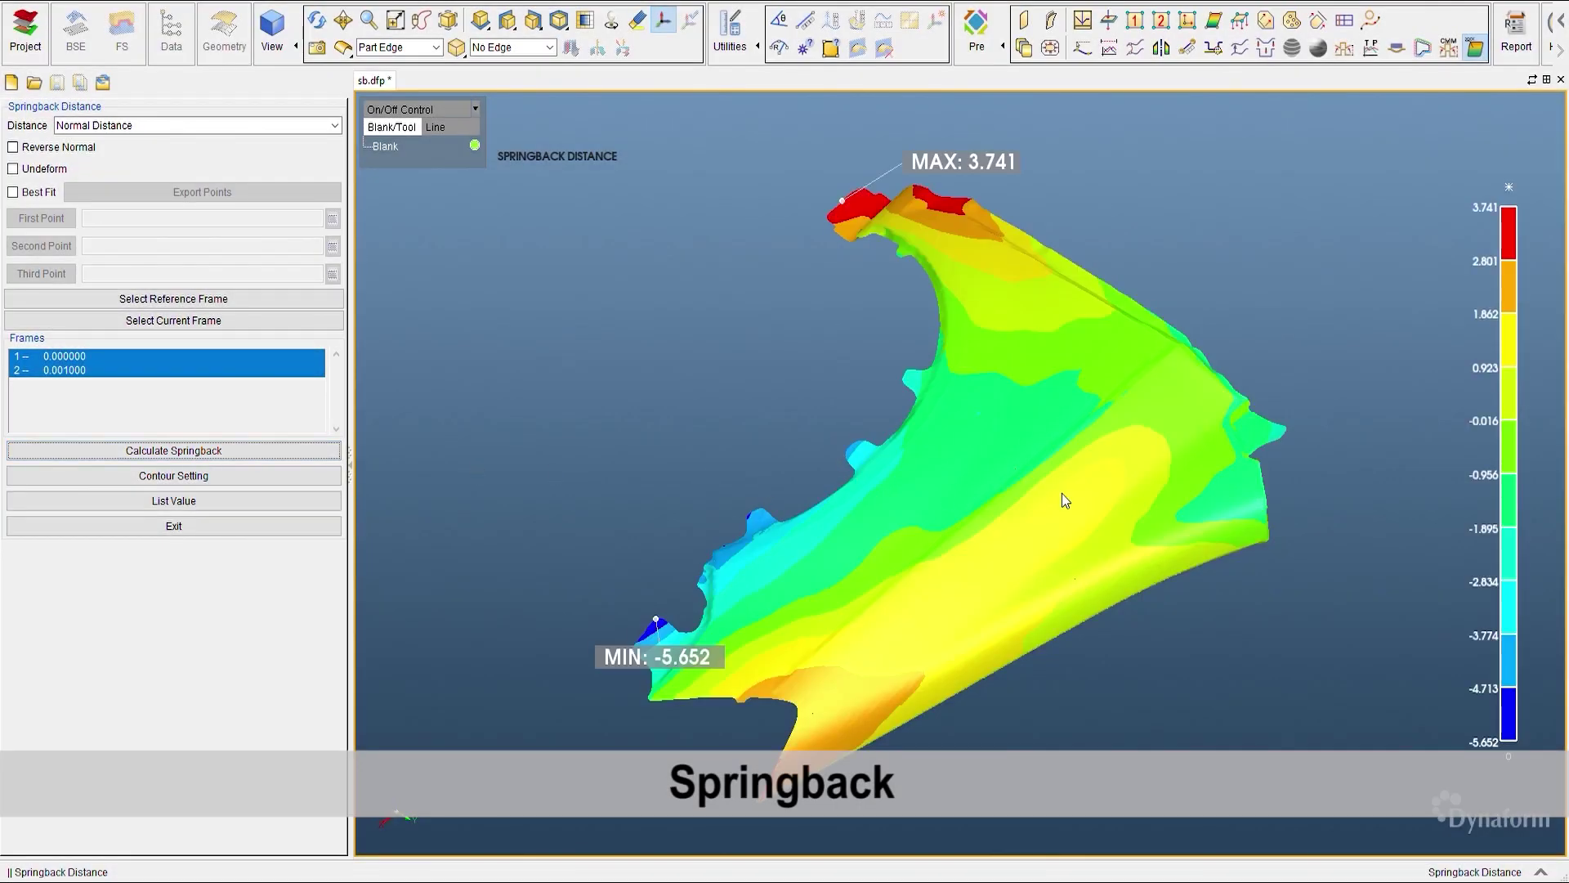
{"action": "left_click_drag", "start_coordinate": [1085, 575], "coordinate": [1120, 583]}
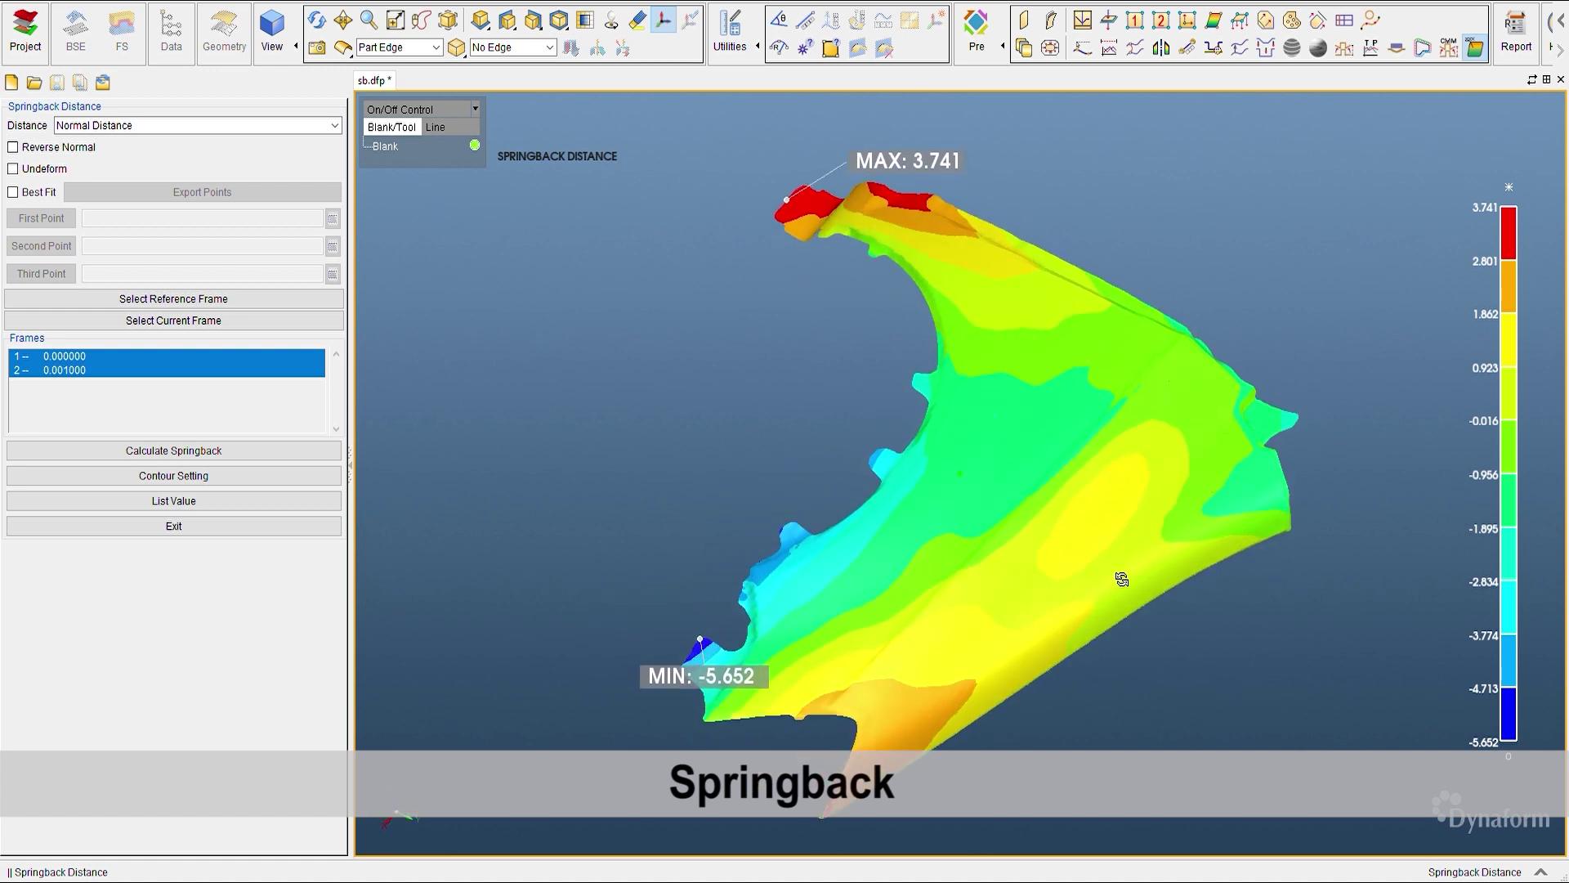
{"action": "left_click_drag", "start_coordinate": [1120, 584], "coordinate": [1132, 619]}
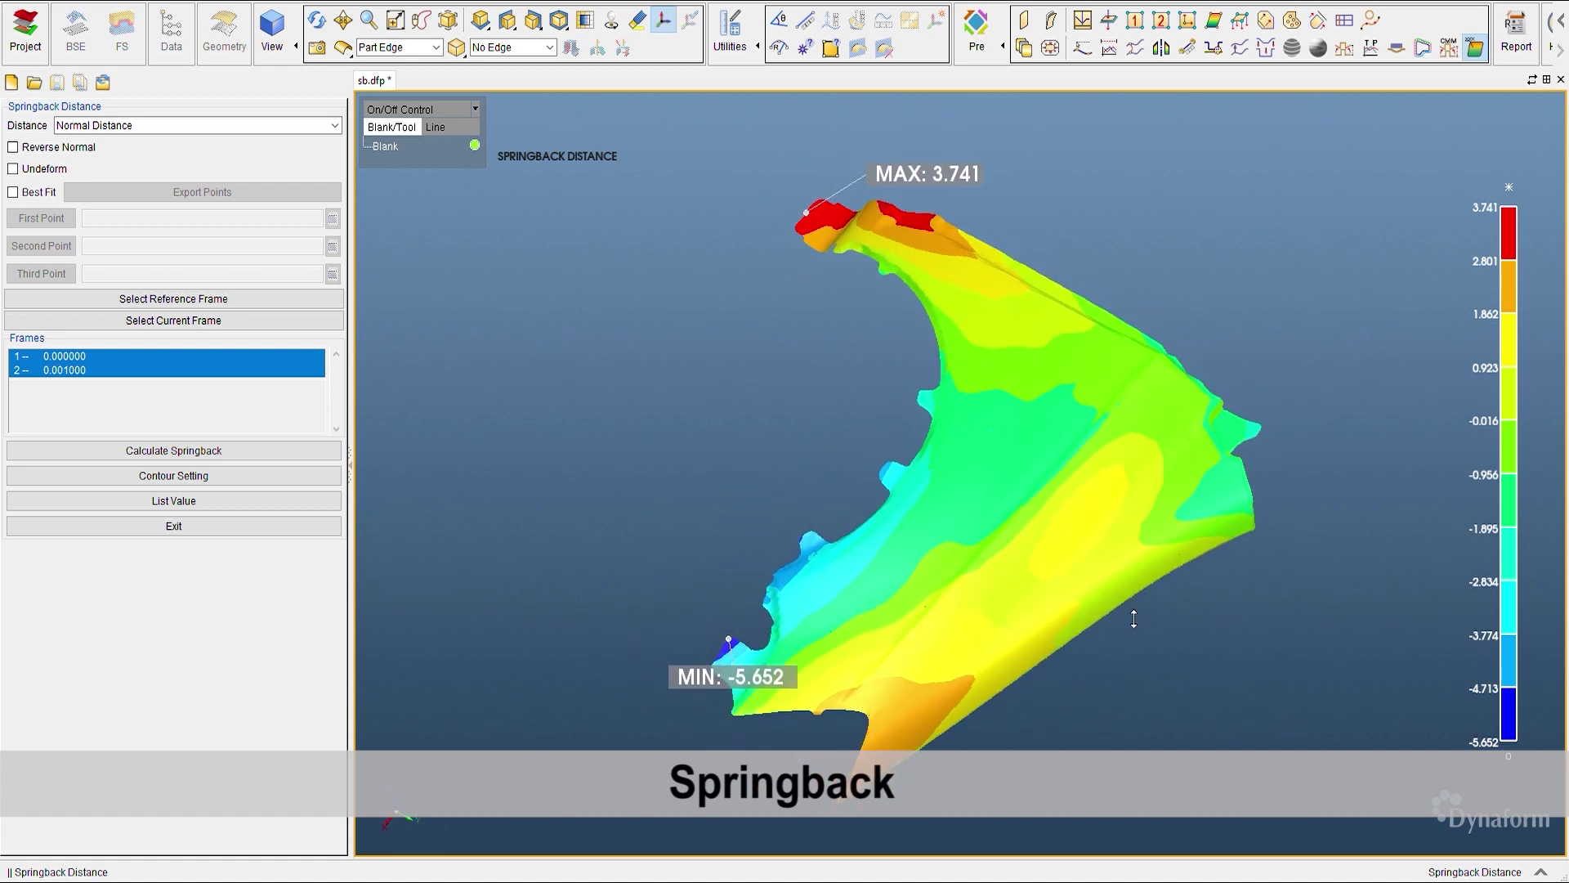